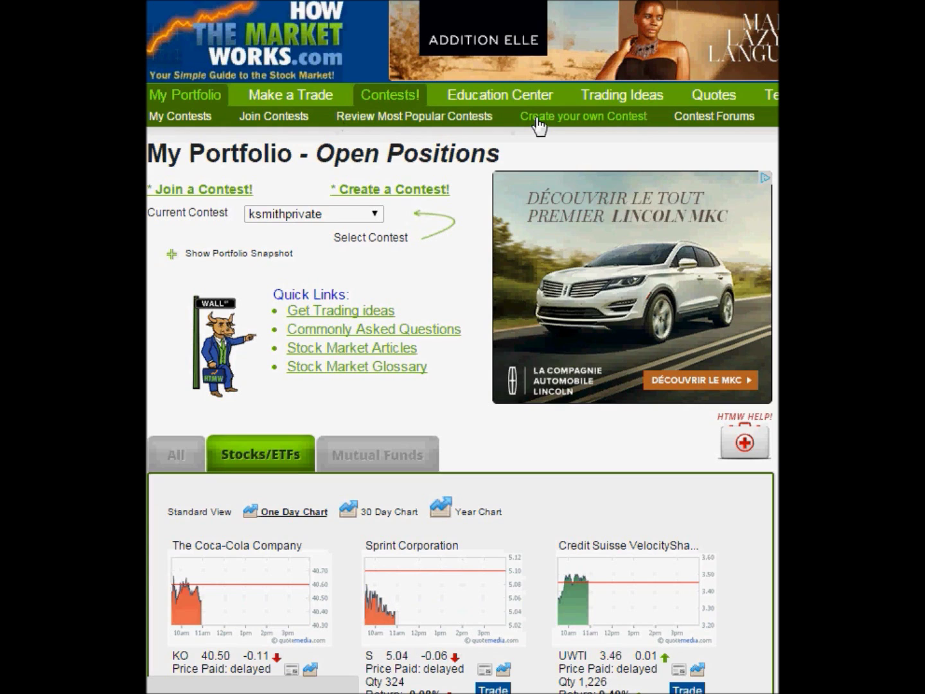
Step: Open the Create Contest form from the Contests submenu on the portfolio page
left_click(538, 119)
Step: Name the contest ksmith2 and set its group type to High School Class/Club
scroll(452, 245, "down", 2)
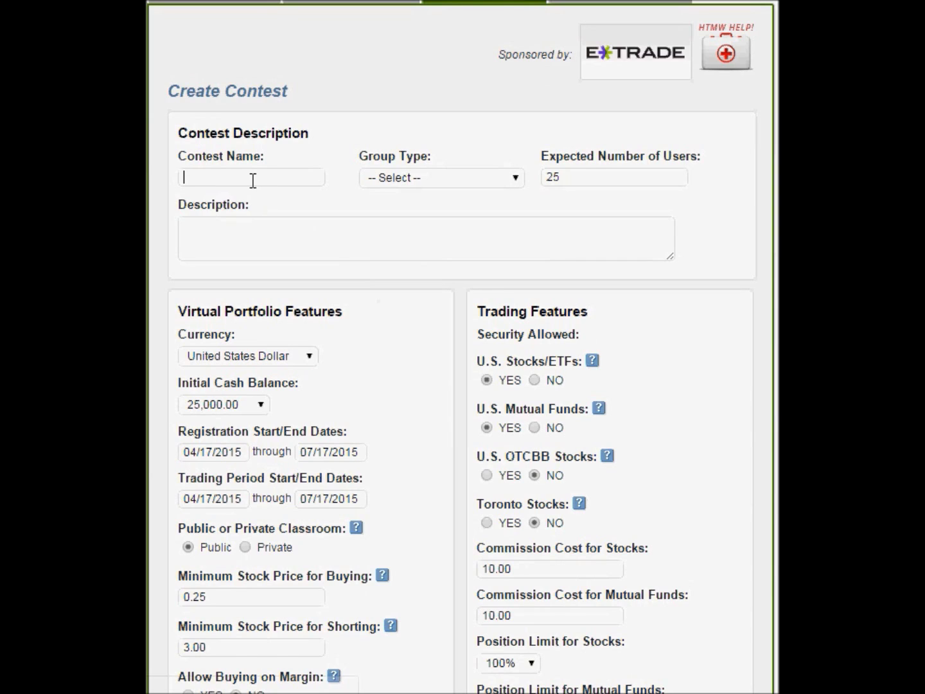
type("ksmith2")
left_click(414, 178)
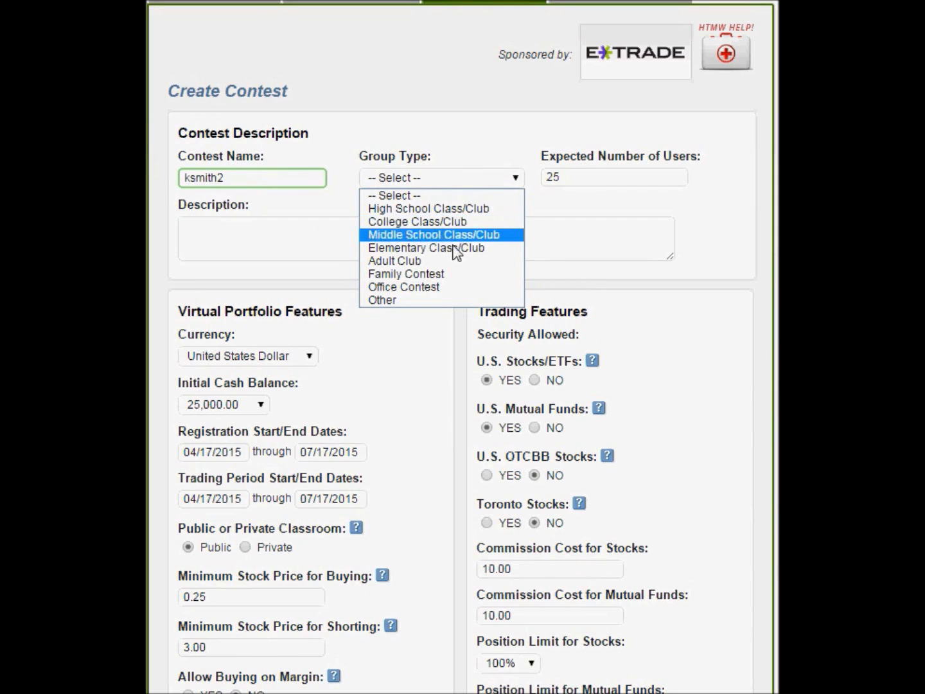
left_click(452, 207)
left_click(596, 176)
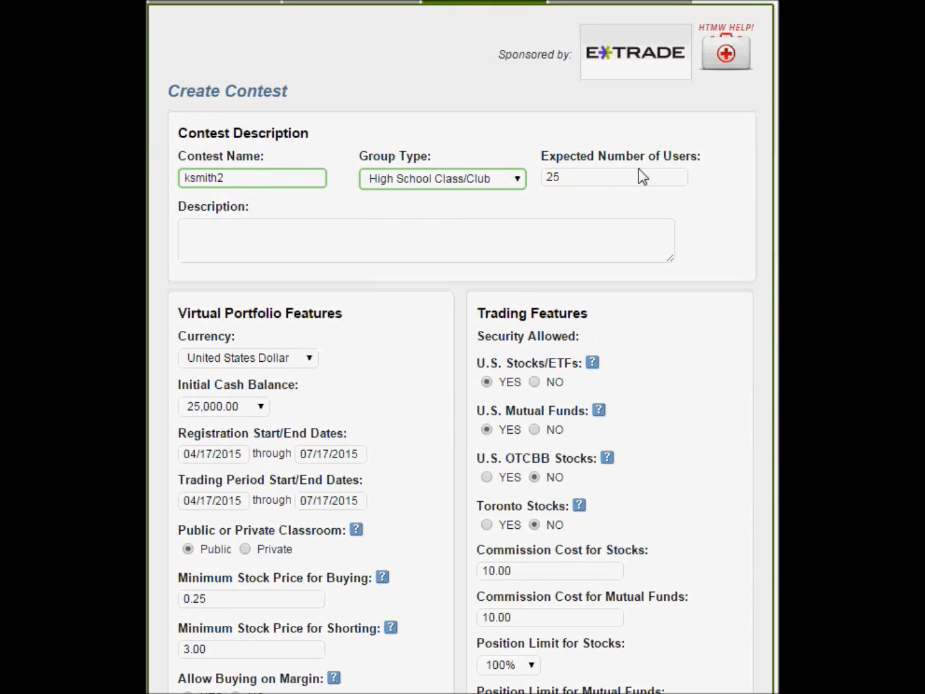
Step: Enter 'Ksmith test contest' as the contest description
left_click(567, 229)
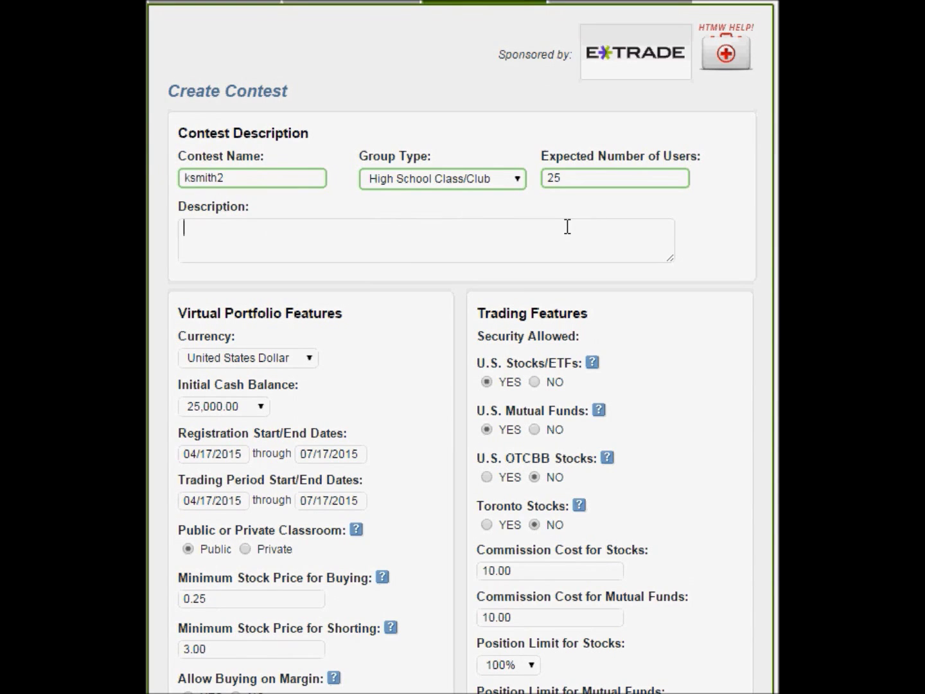
type("Ke")
key("BackSpace")
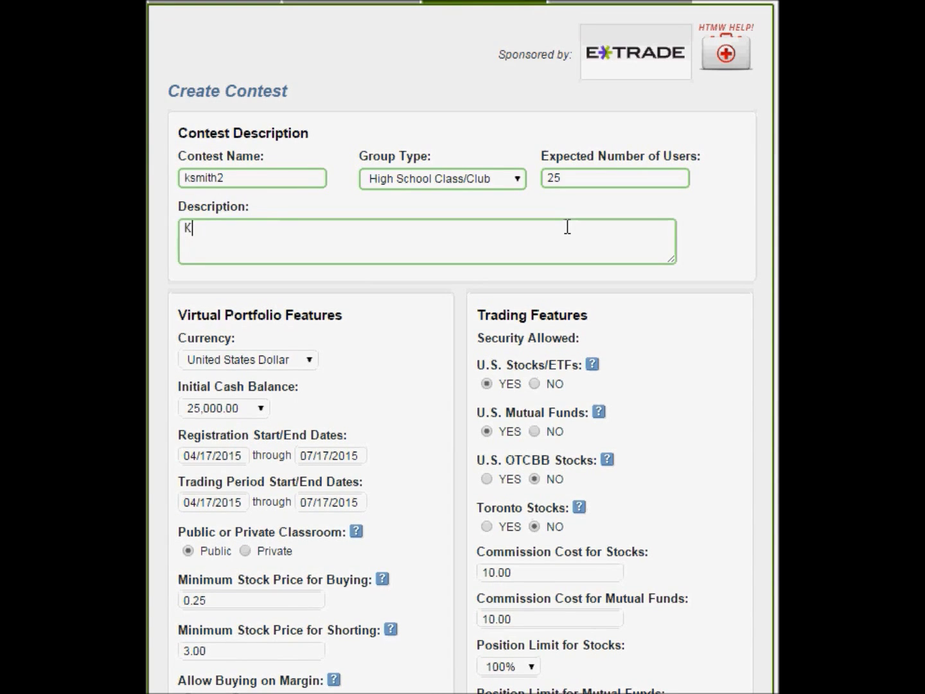
type("smith test ")
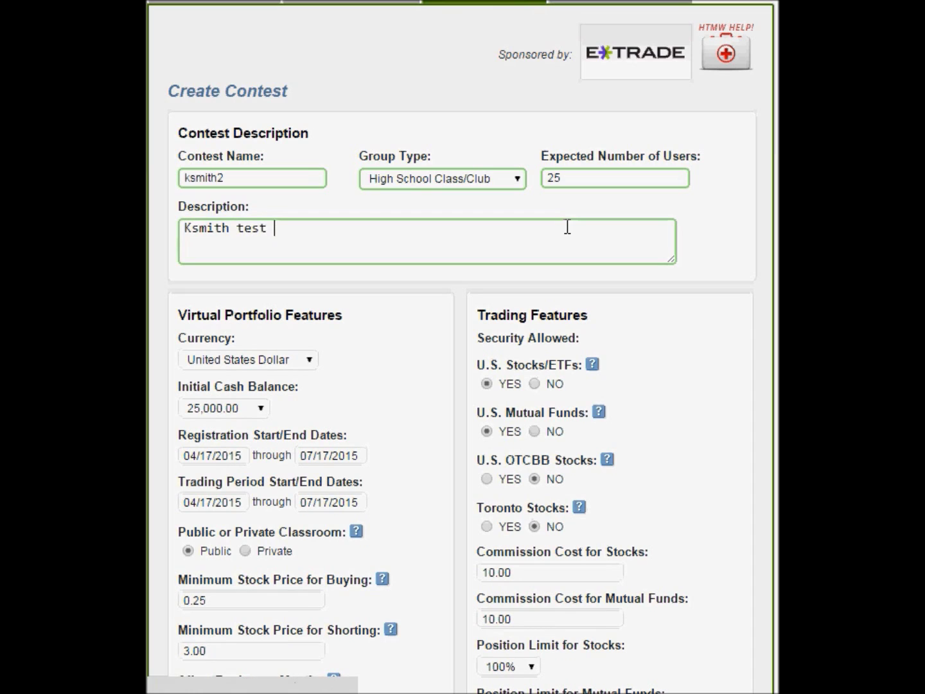
type("contest")
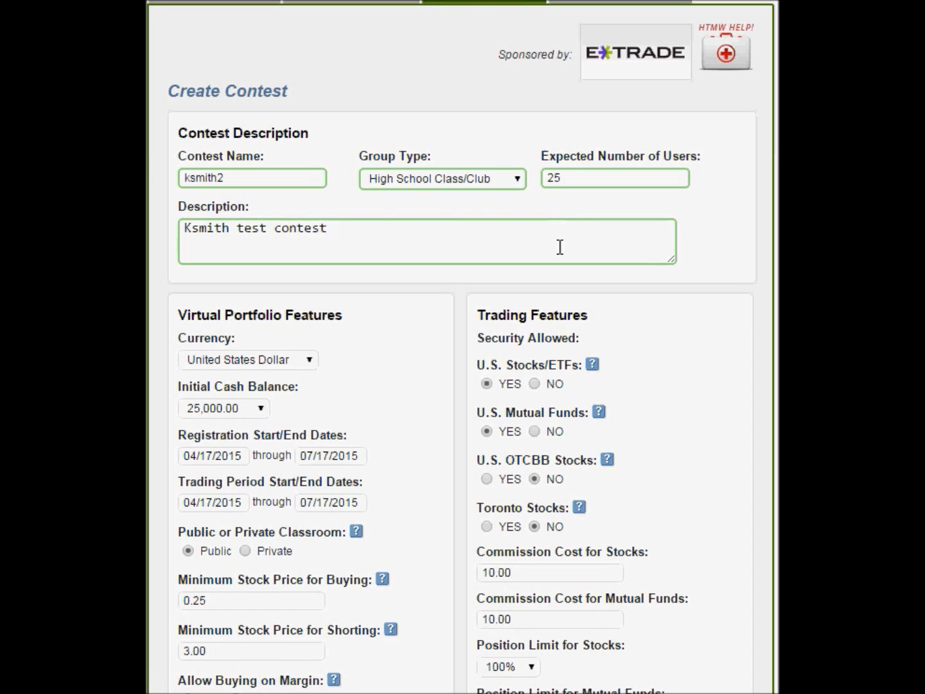
scroll(442, 338, "down", 3)
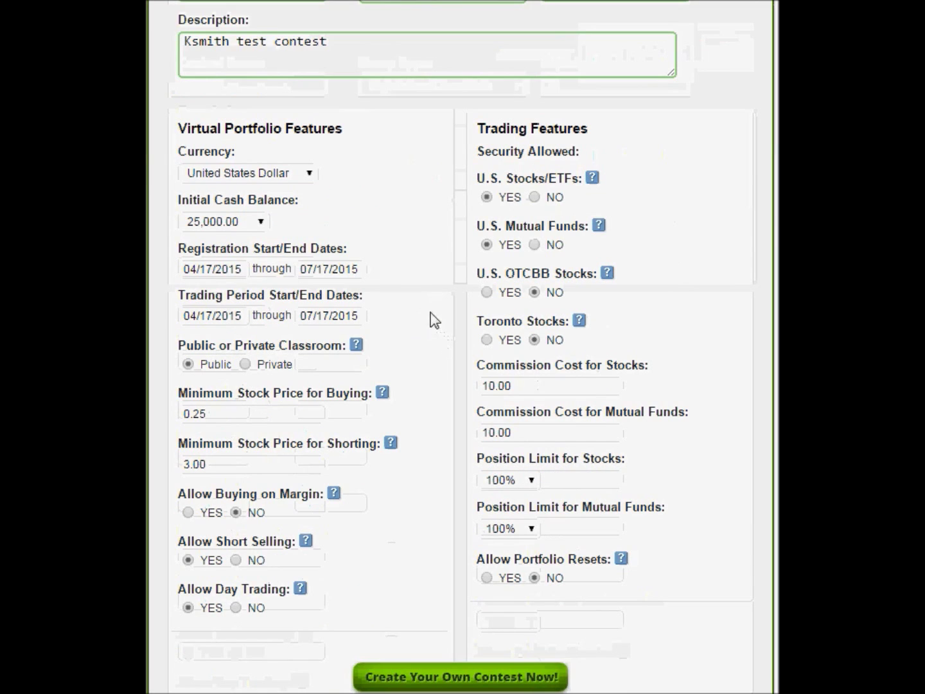
left_click(309, 173)
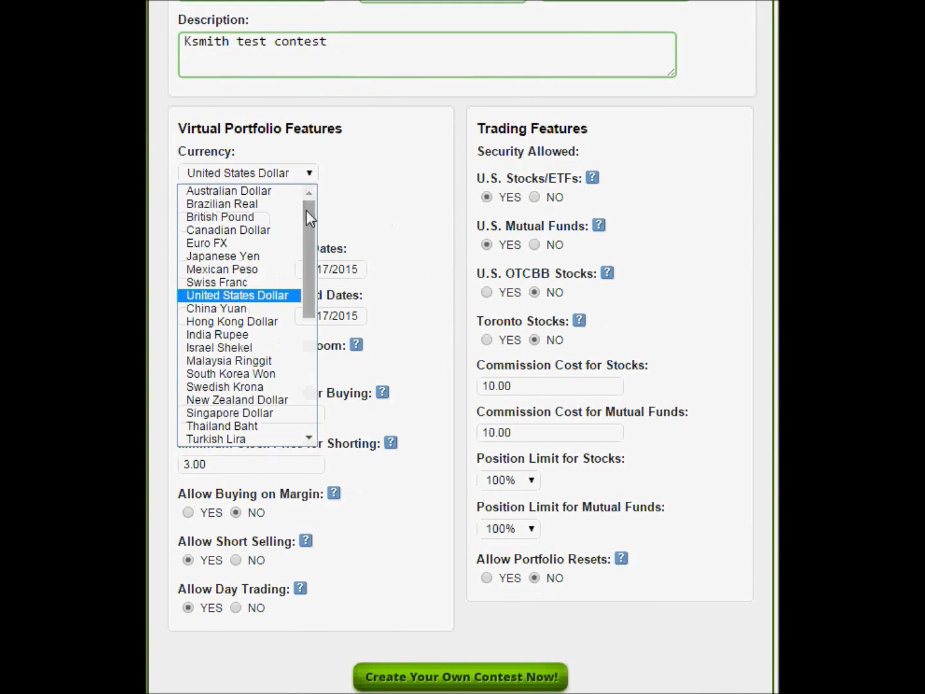
left_click_drag(306, 210, 314, 181)
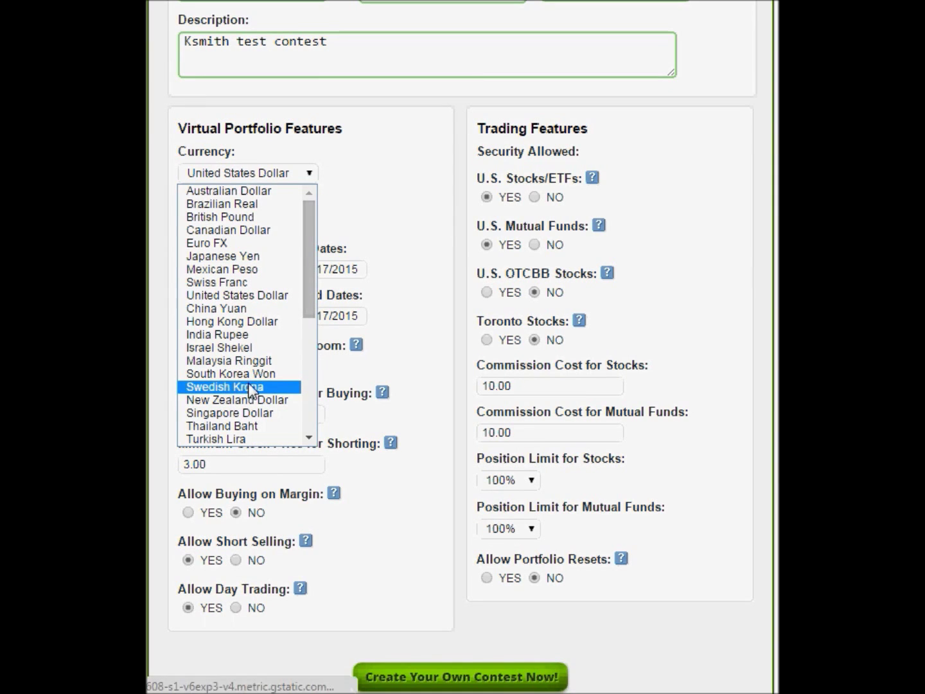
key("Up")
key("Up")
key("Up")
left_click(414, 296)
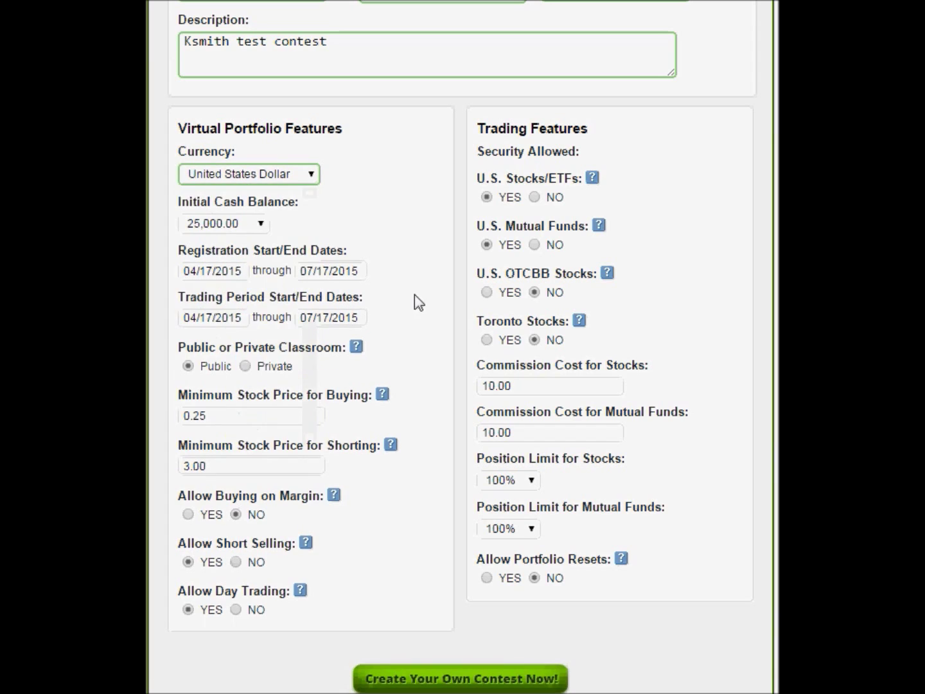
left_click(260, 224)
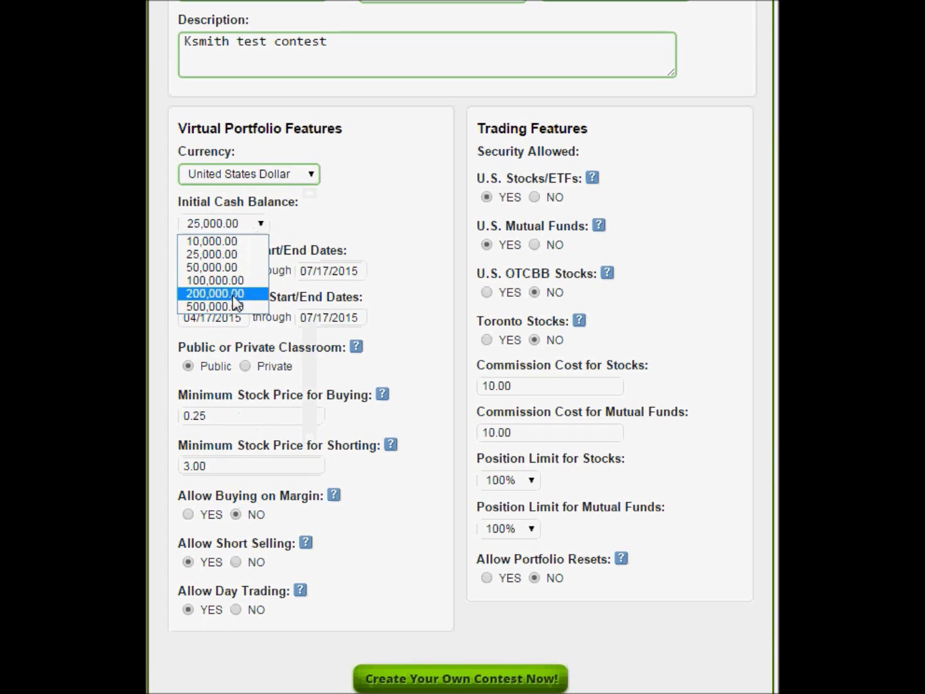
left_click(393, 254)
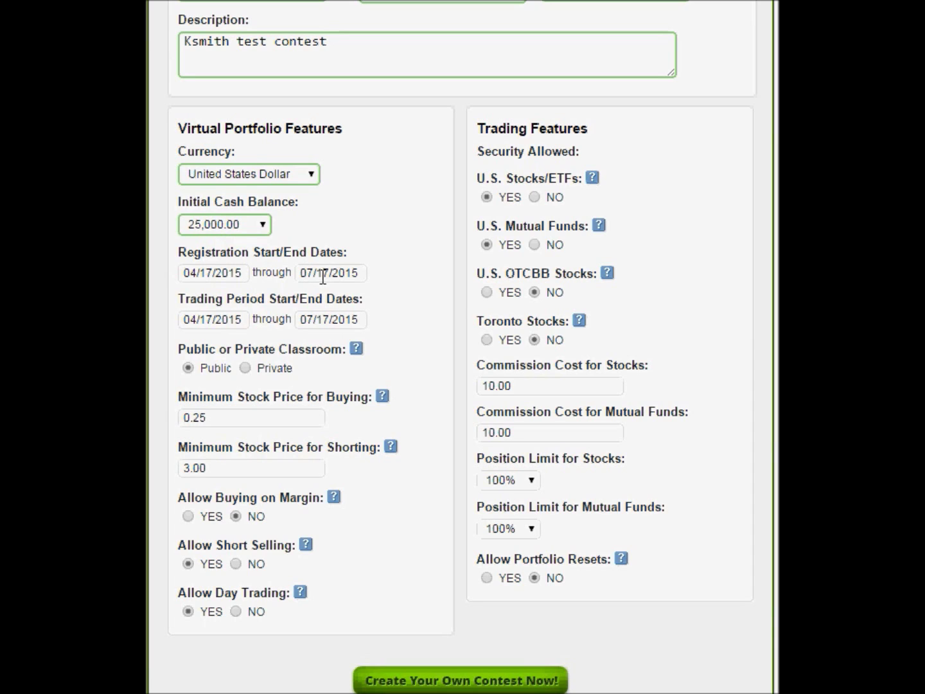
left_click(323, 276)
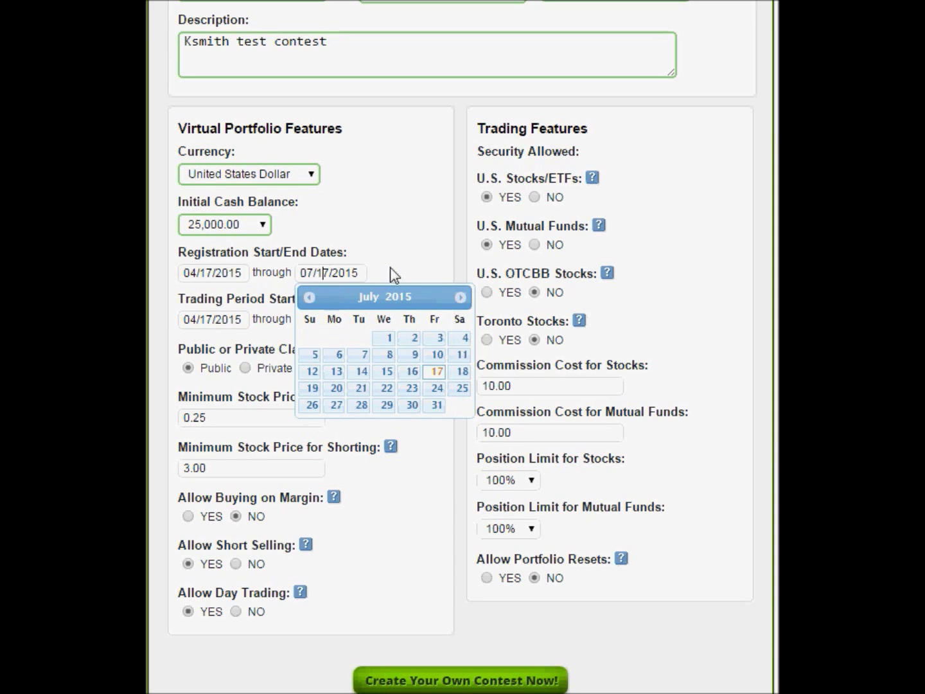
left_click(408, 260)
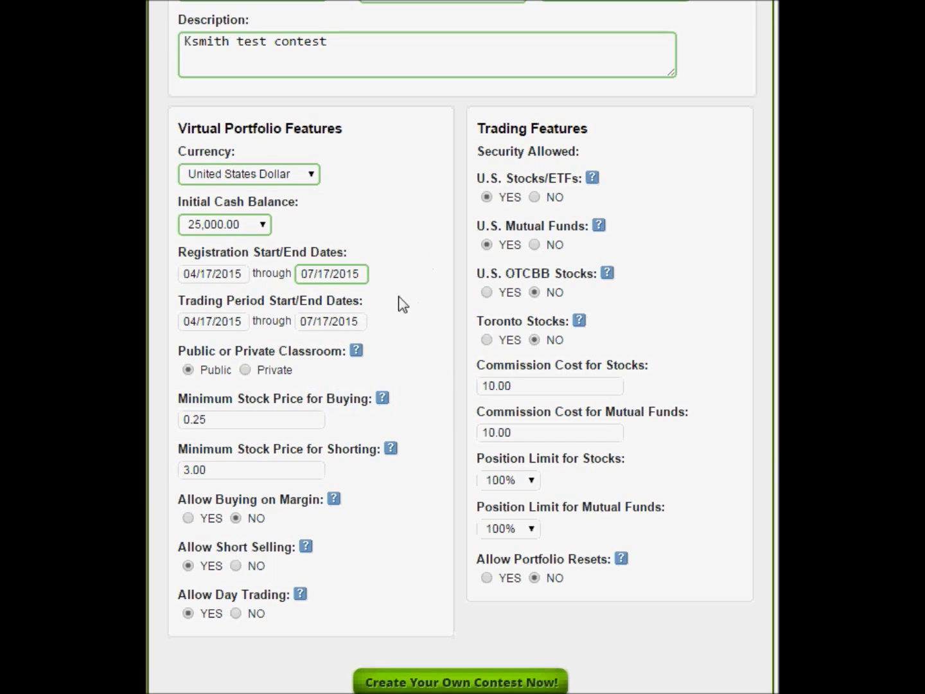
left_click(336, 319)
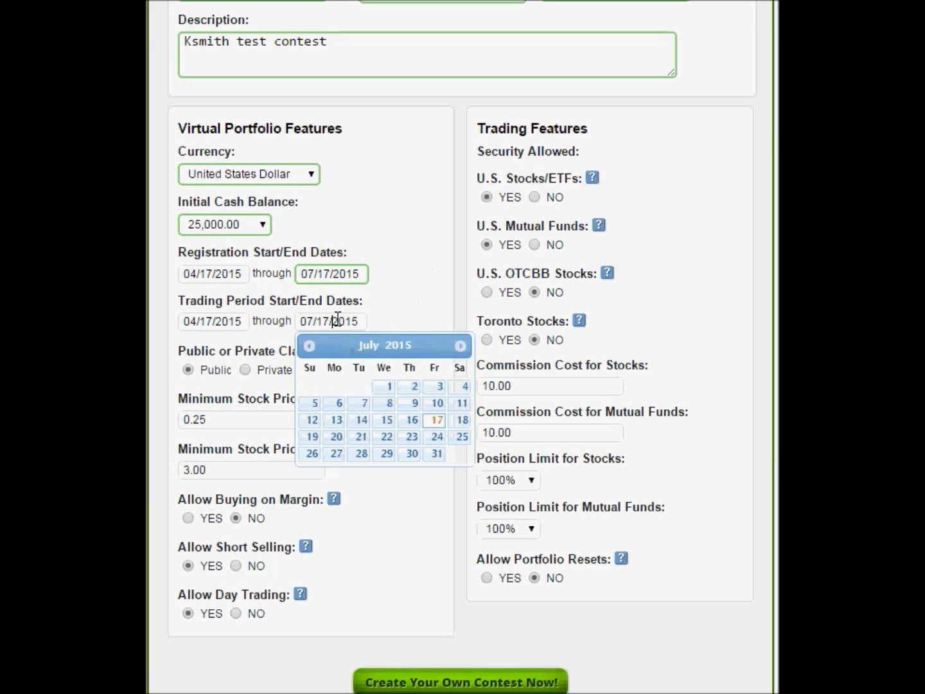
left_click(460, 346)
left_click(459, 346)
left_click(460, 347)
left_click(459, 346)
left_click(460, 346)
left_click(459, 346)
left_click(460, 346)
left_click(459, 346)
left_click(459, 346)
left_click(460, 346)
left_click(459, 346)
left_click(459, 346)
left_click(459, 346)
left_click(460, 345)
left_click(422, 310)
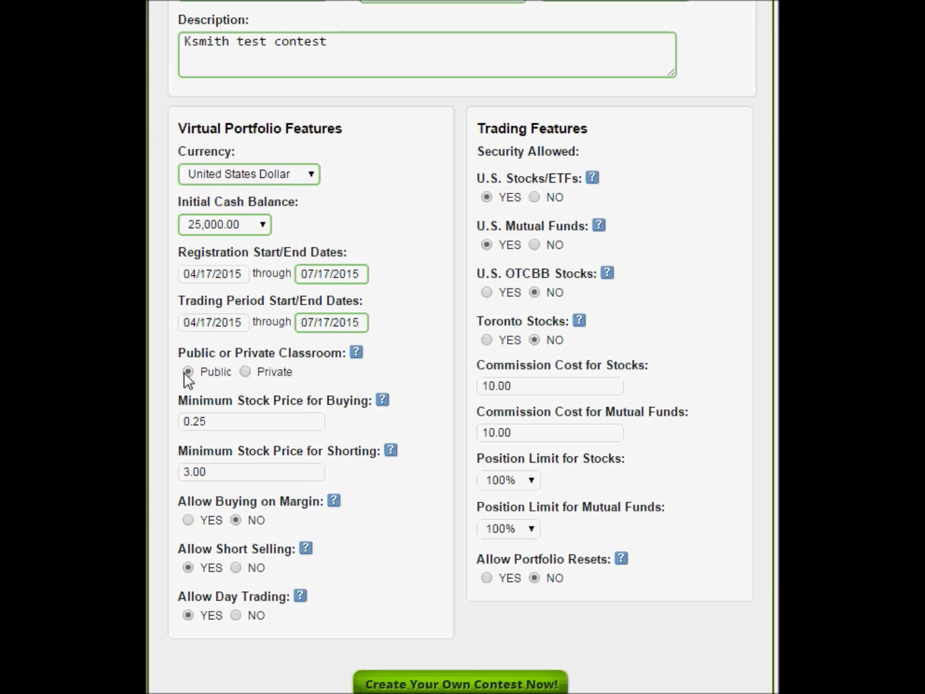
Step: Set the contest to a private classroom and enter a contest password
left_click(245, 373)
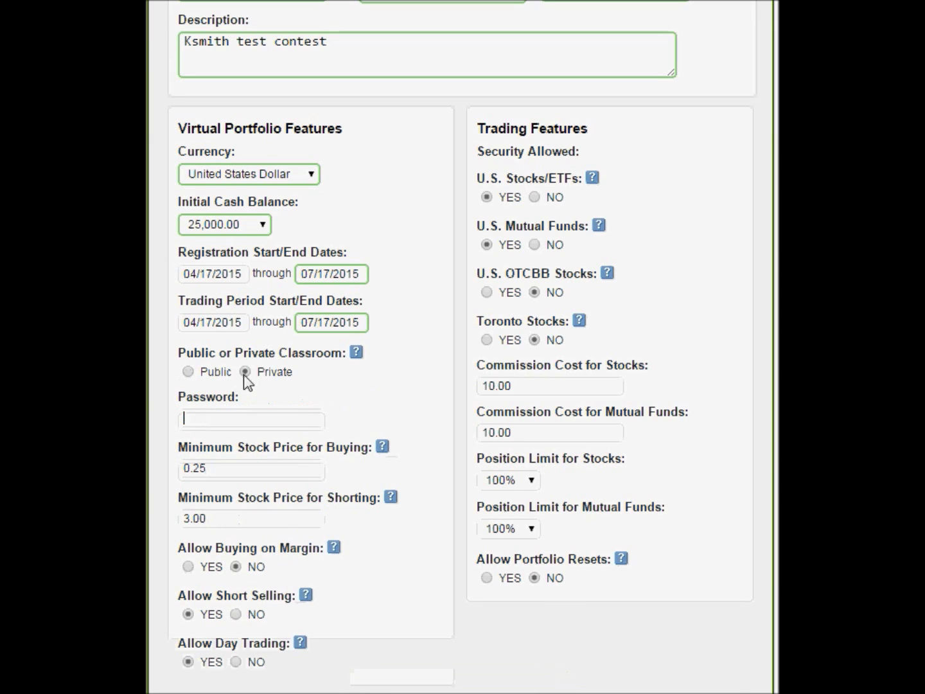
left_click(245, 417)
type("123")
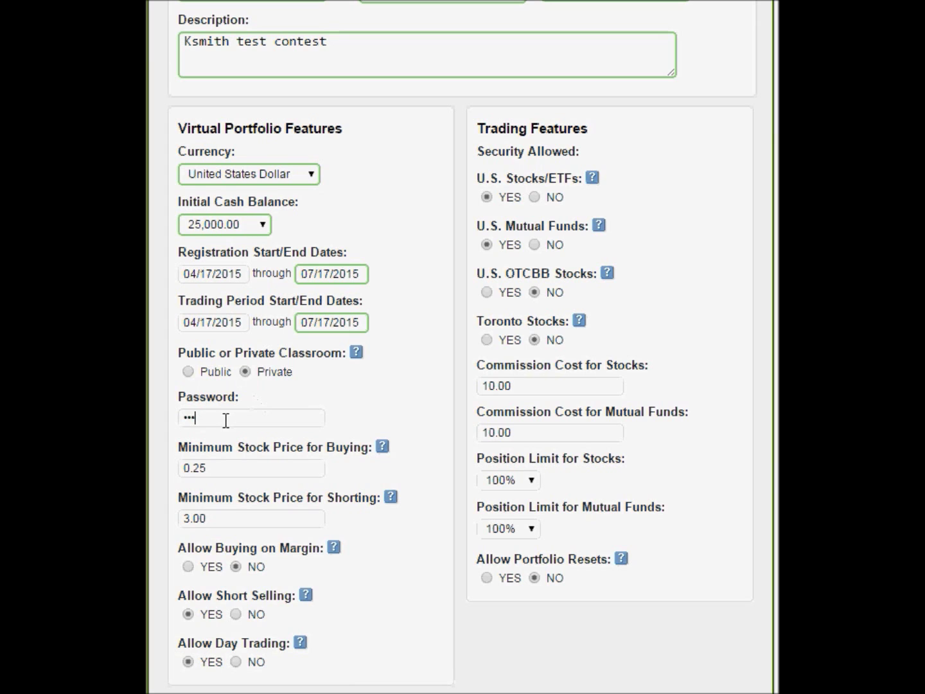
left_click(239, 467)
scroll(238, 467, "down", 2)
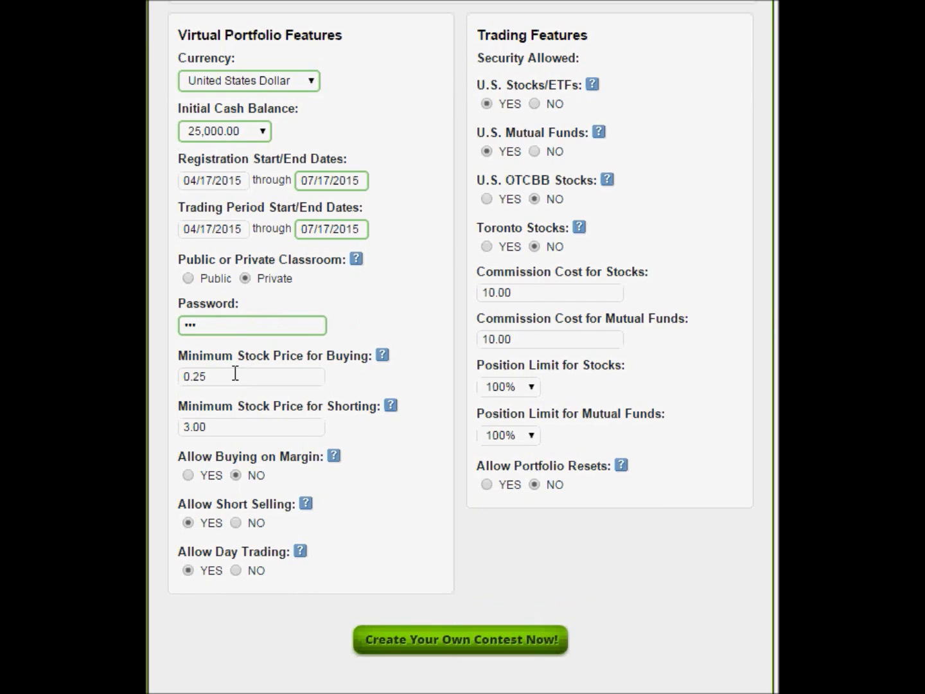
Step: Change the minimum stock price for buying from 0.25 to 0.01
left_click_drag(234, 373, 197, 378)
type("01")
left_click(244, 427)
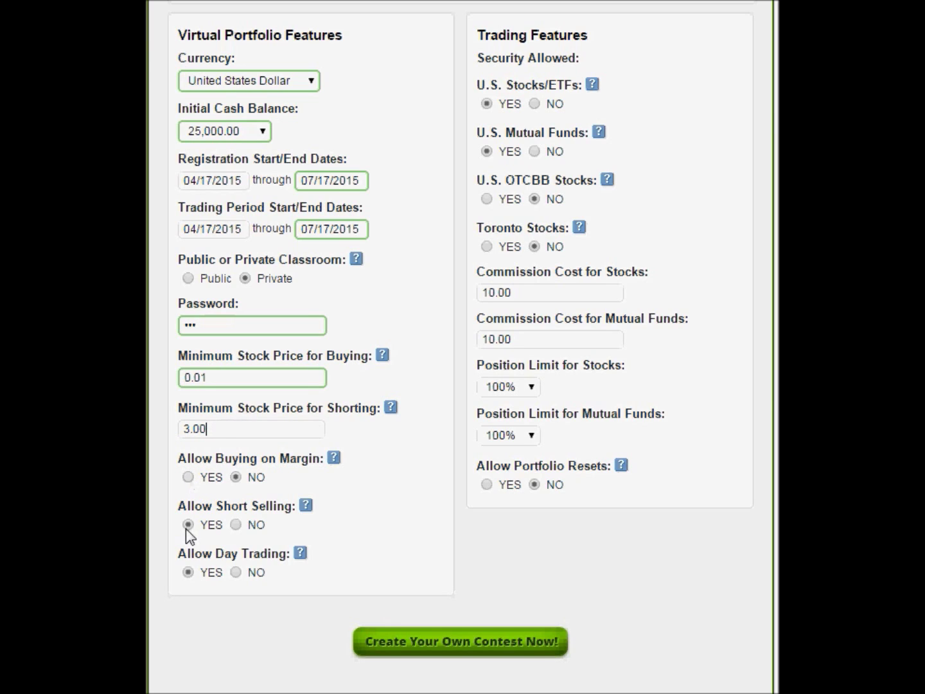
Step: Set both Allow Short Selling and Allow Day Trading to NO
left_click(235, 525)
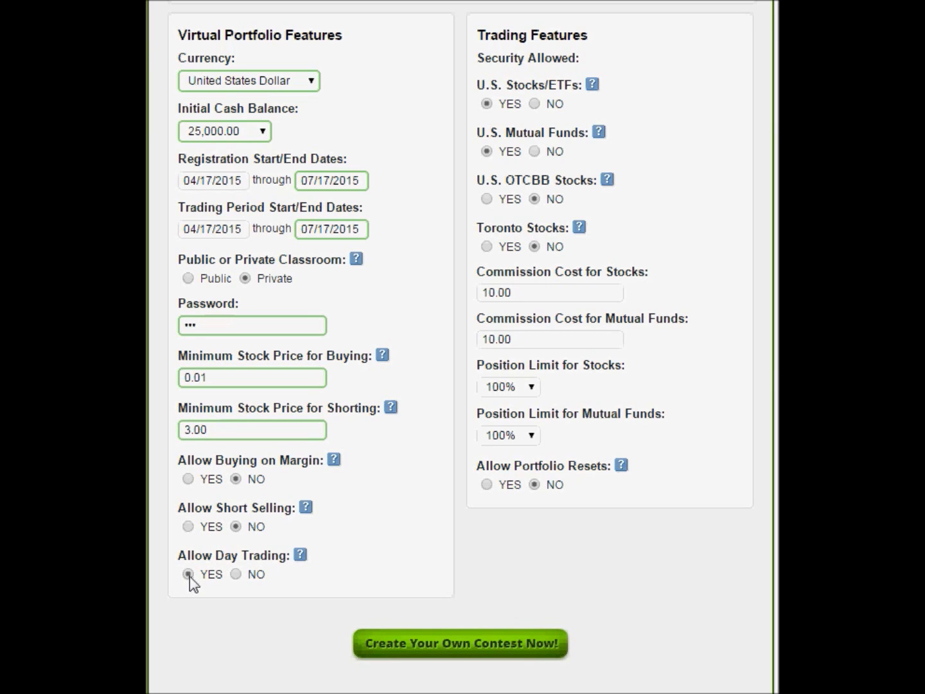
left_click(235, 574)
Step: Allow Toronto stocks and set the stock commission cost to 50.00
left_click(485, 244)
left_click_drag(519, 292, 412, 299)
type("0.00")
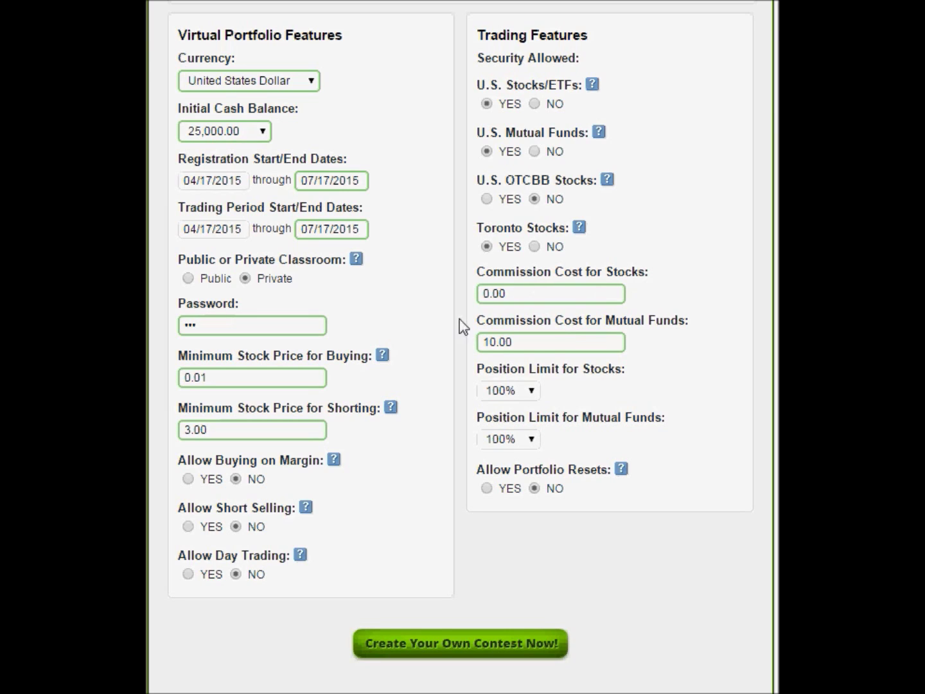
double_click(495, 289)
type("50.00")
left_click(572, 334)
Step: Limit stock positions to 25% and allow portfolio resets
left_click(528, 390)
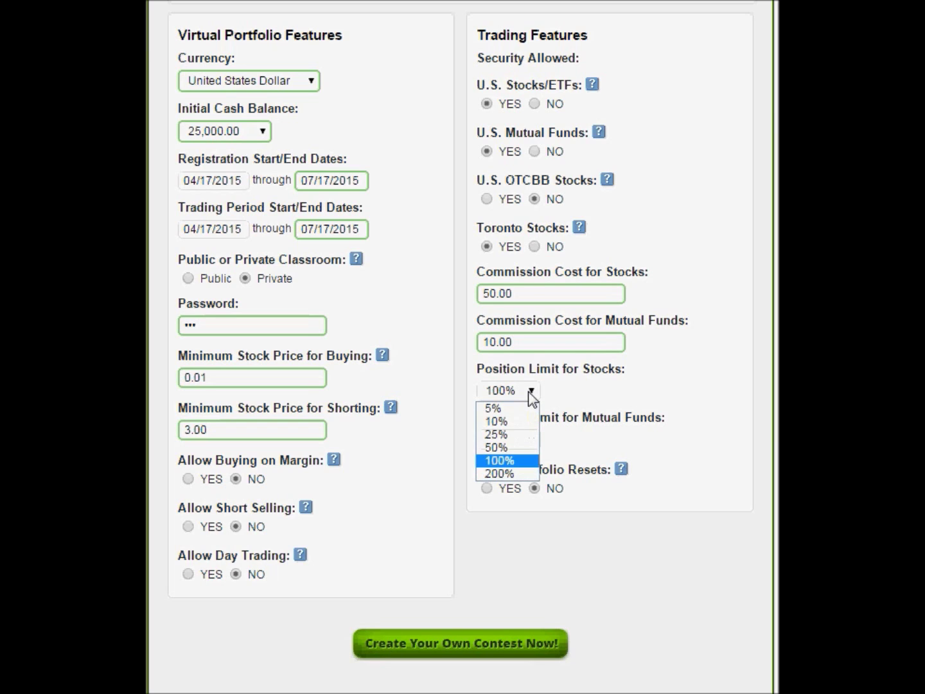
left_click(520, 432)
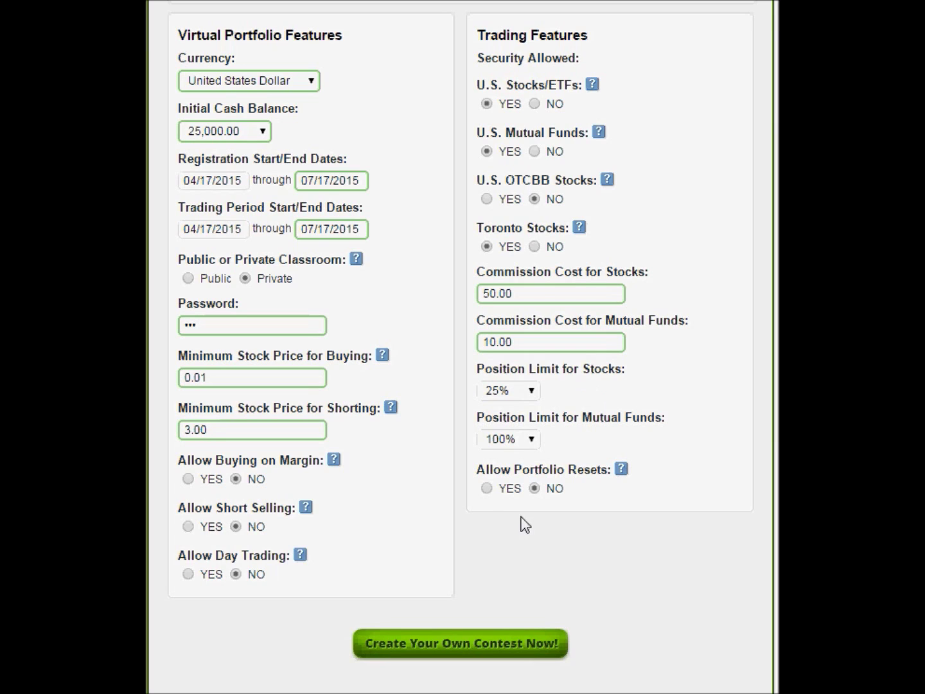
left_click(486, 488)
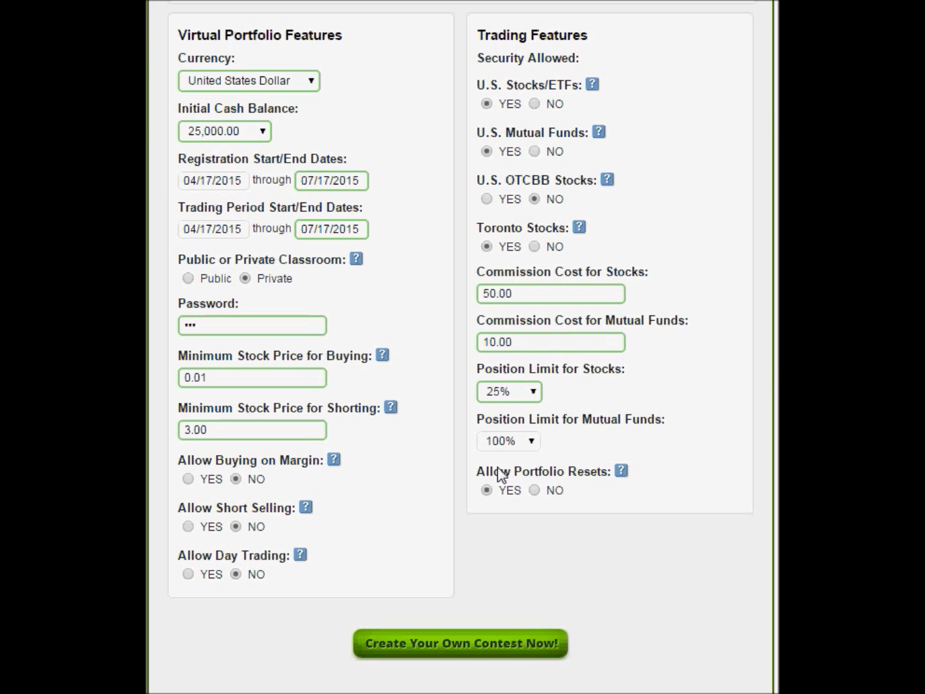
left_click(534, 489)
left_click(452, 652)
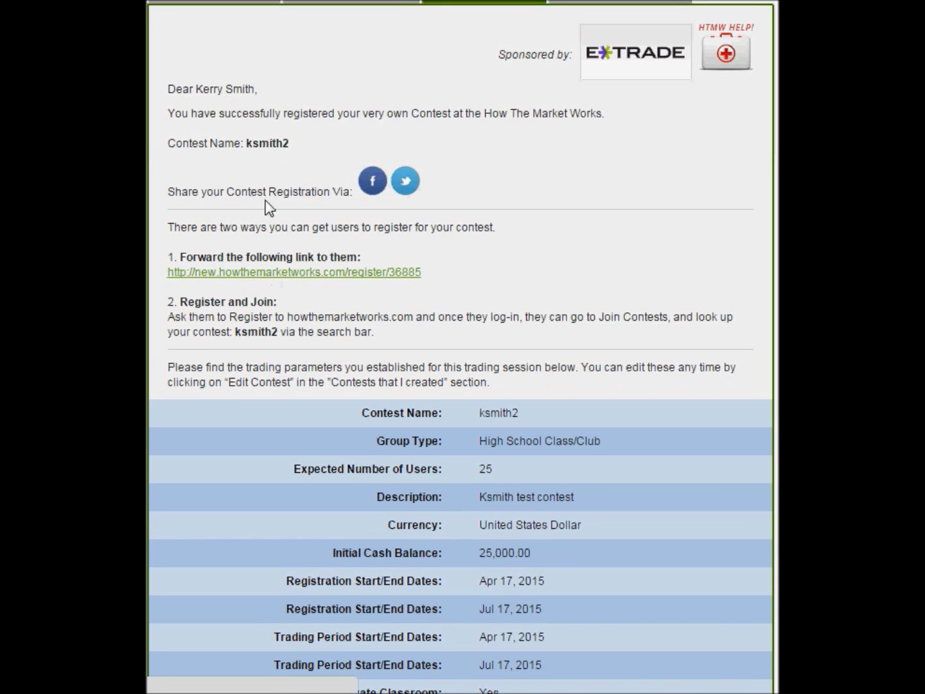
left_click_drag(244, 142, 289, 143)
left_click(289, 161)
scroll(287, 164, "up", 7)
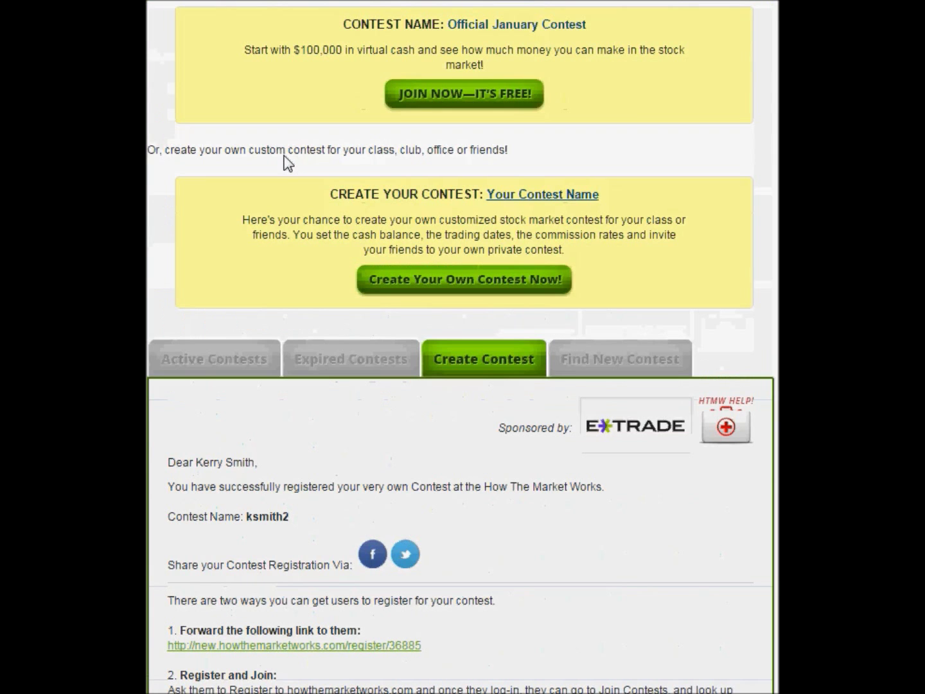
scroll(271, 189, "down", 1)
scroll(272, 190, "up", 4)
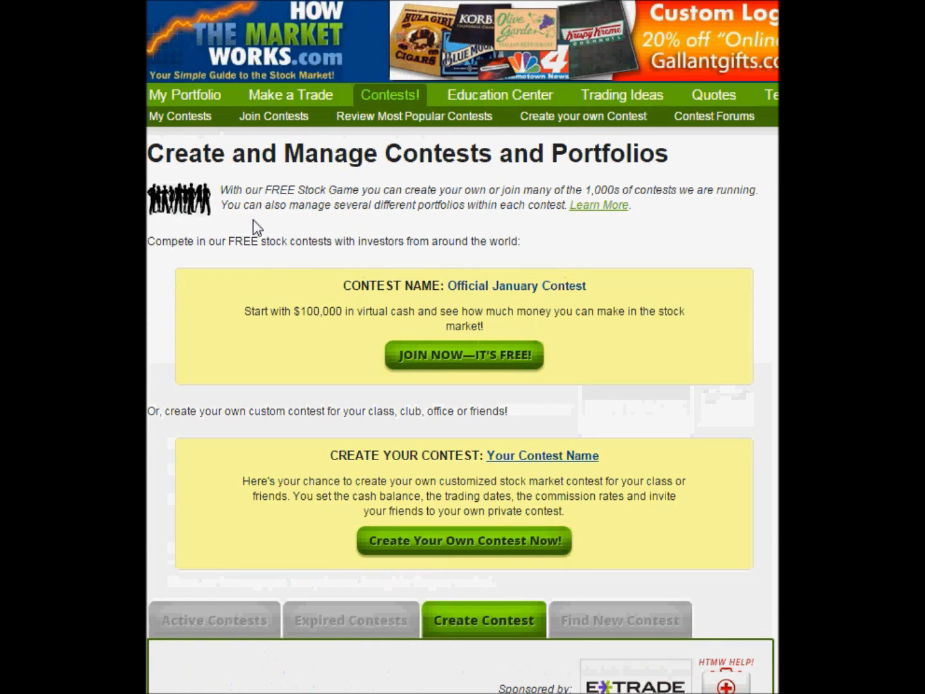